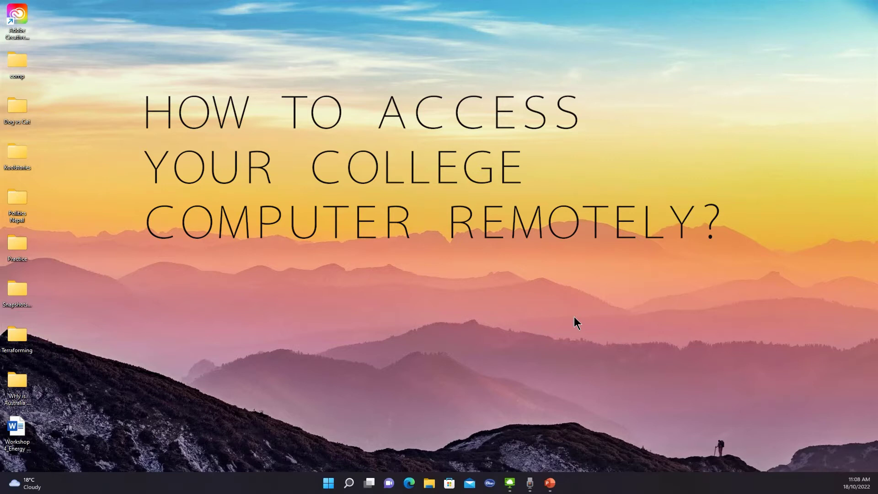
- Refresh the Windows desktop six times from its right-click menu
right_click(402, 200)
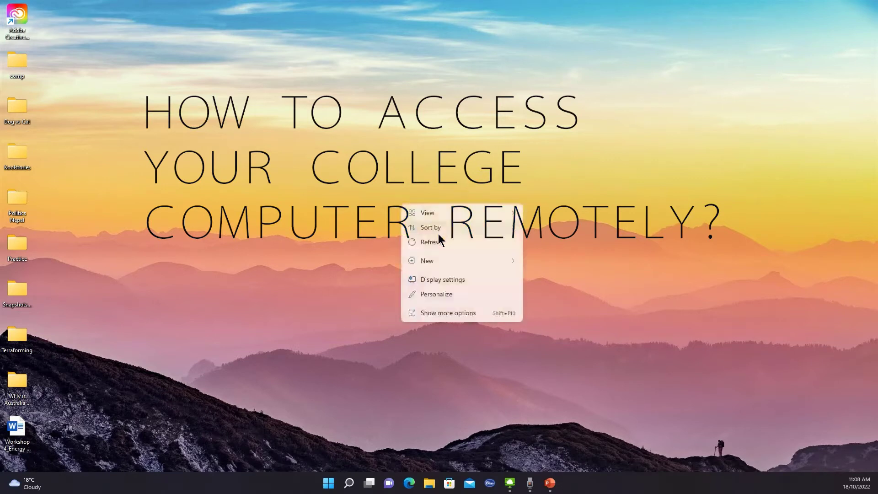
click(438, 236)
right_click(396, 197)
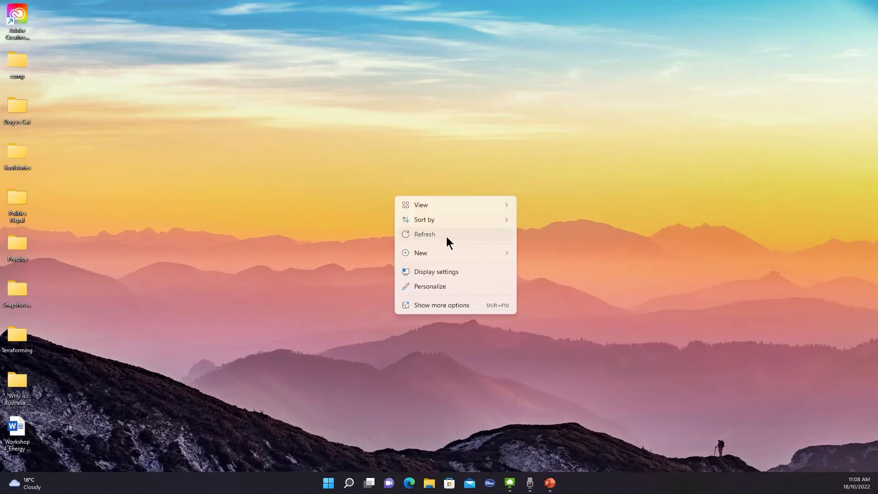
click(446, 237)
right_click(440, 227)
click(466, 266)
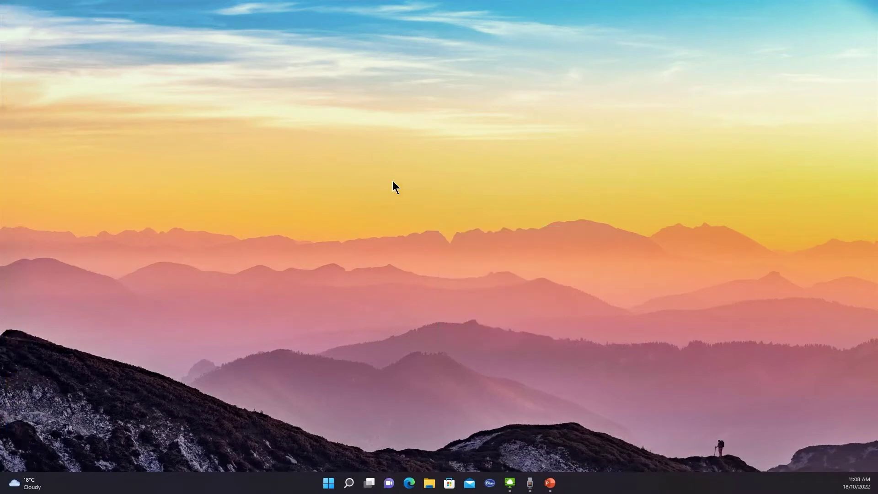
right_click(394, 182)
click(426, 224)
right_click(449, 187)
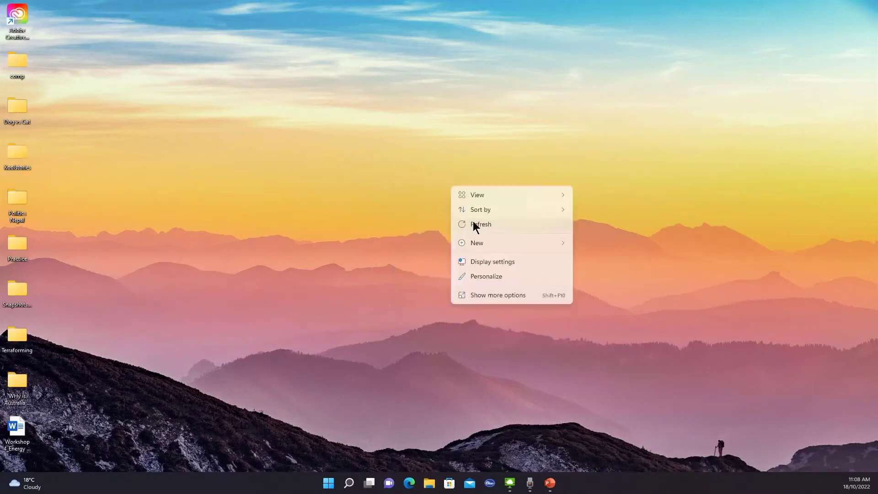
click(474, 225)
right_click(431, 196)
click(462, 235)
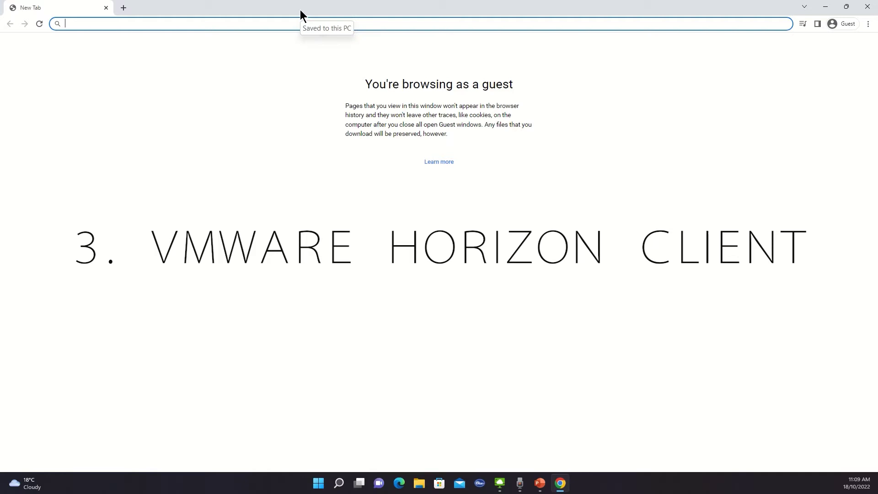
- Search Google for 'VMware horizon client' from the Chrome address bar
text(VMware )
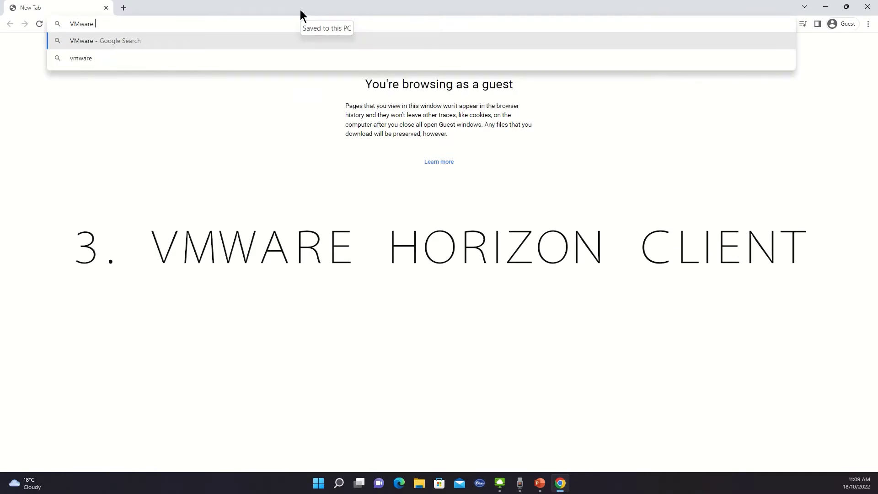
text(horiz)
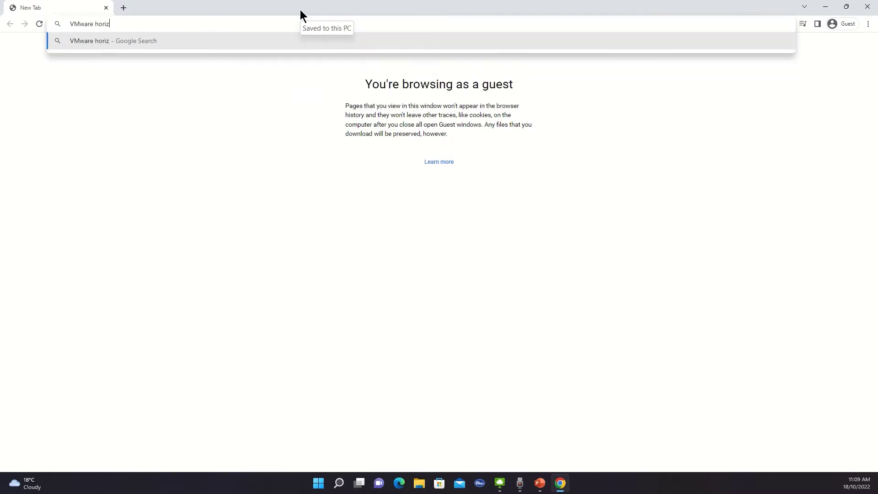
text(on client)
key(Return)
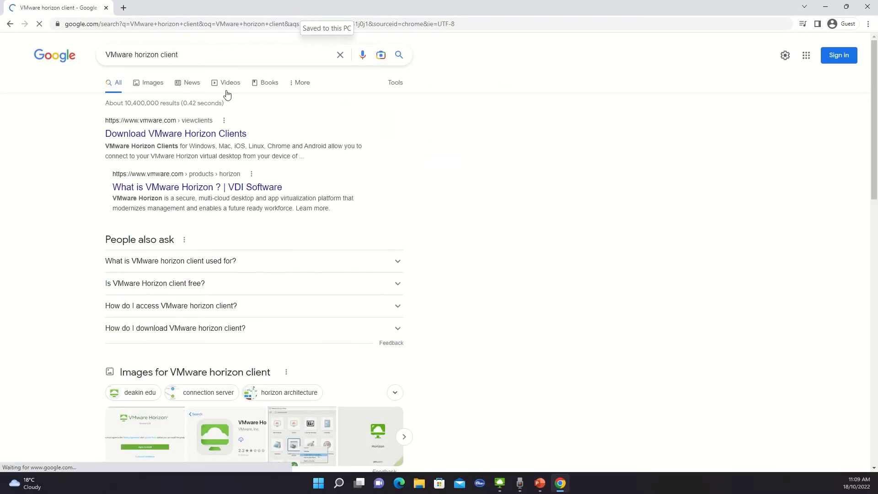
- Go from the Download VMware Horizon Clients result to the Horizon Client for Windows download page
click(135, 138)
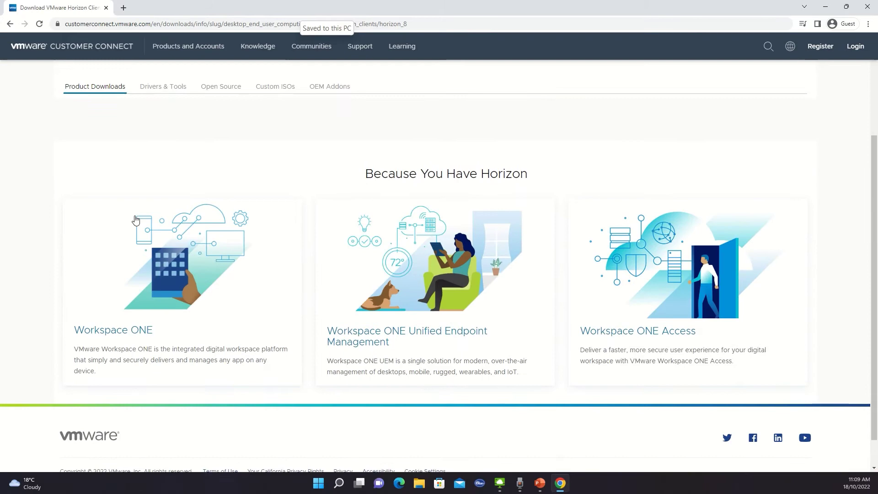
scroll(327, 226, down, 4)
scroll(116, 172, up, 7)
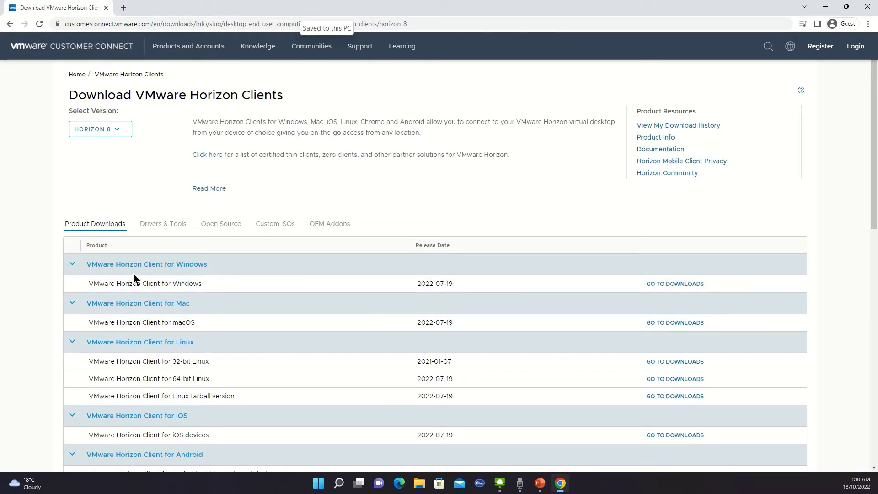
click(660, 289)
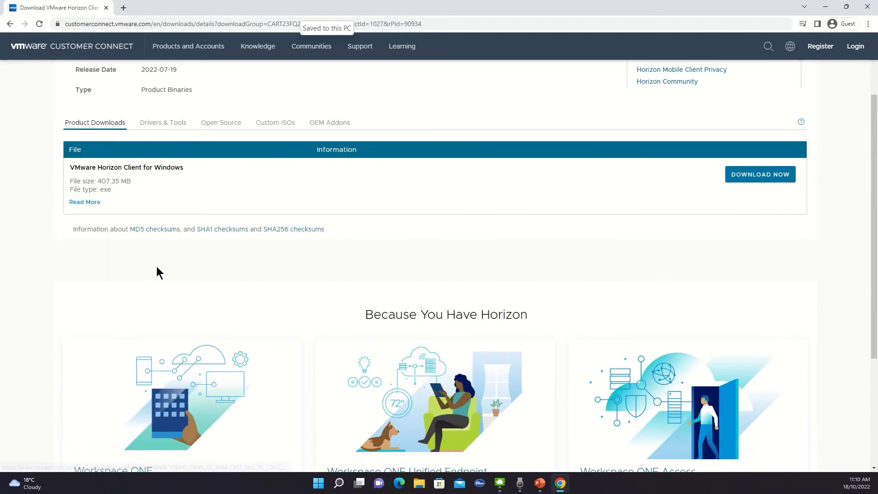
- Start the 407.35 MB Horizon Client for Windows installer download, then cancel it
click(755, 179)
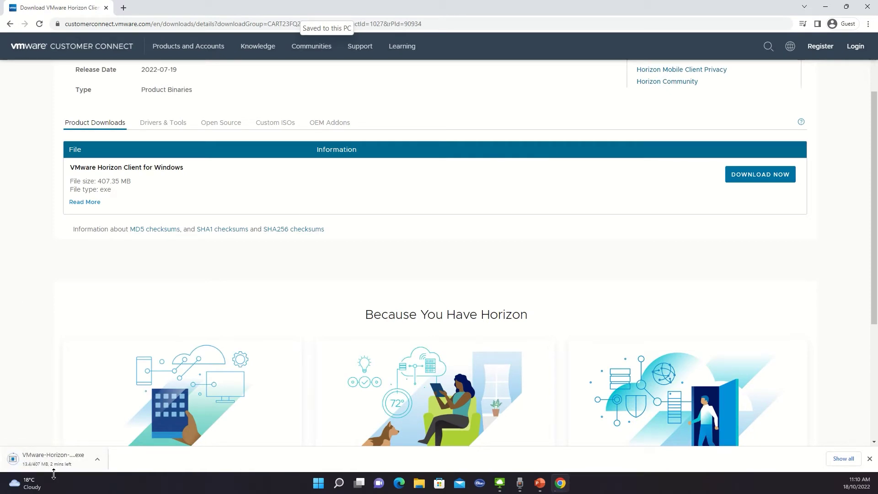
click(97, 459)
click(113, 442)
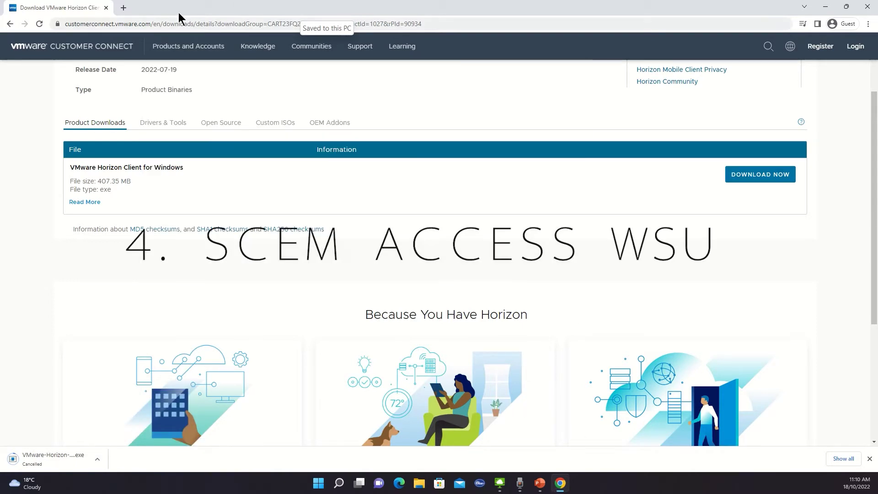
- Close the VMware download tab and search 'access Western sydney Uni computer labs remotely'
click(123, 8)
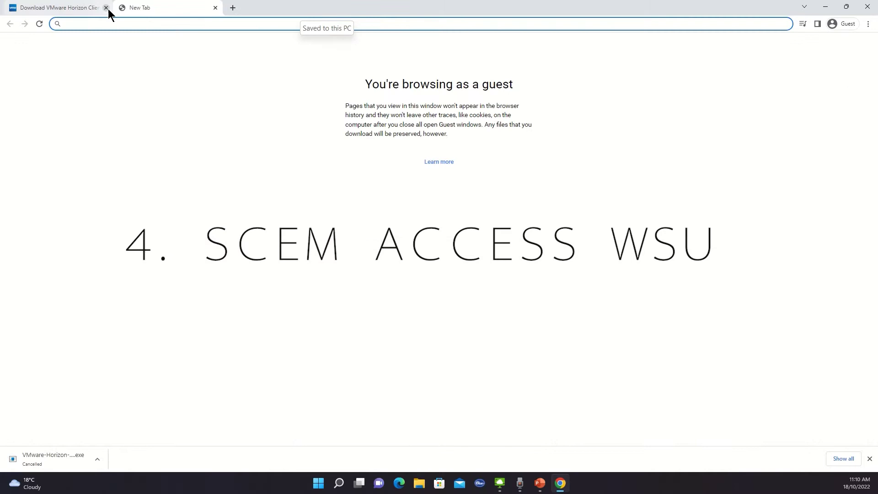
click(106, 8)
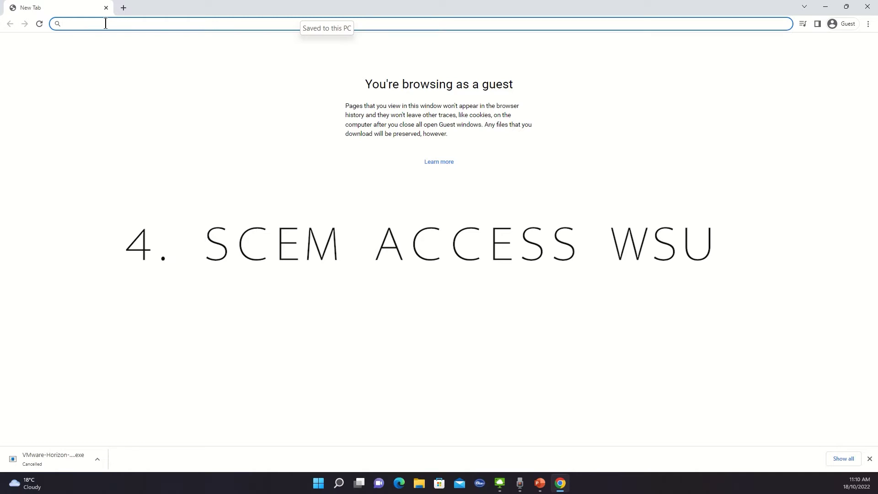
text(access )
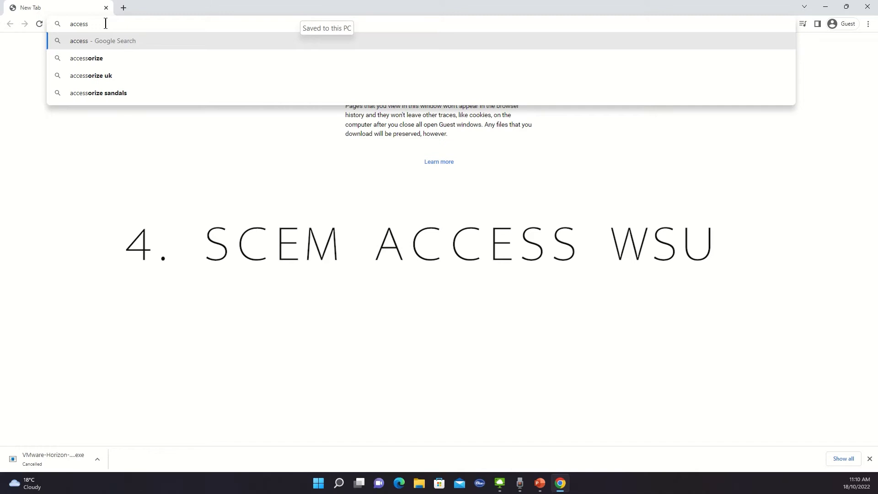
text(Western )
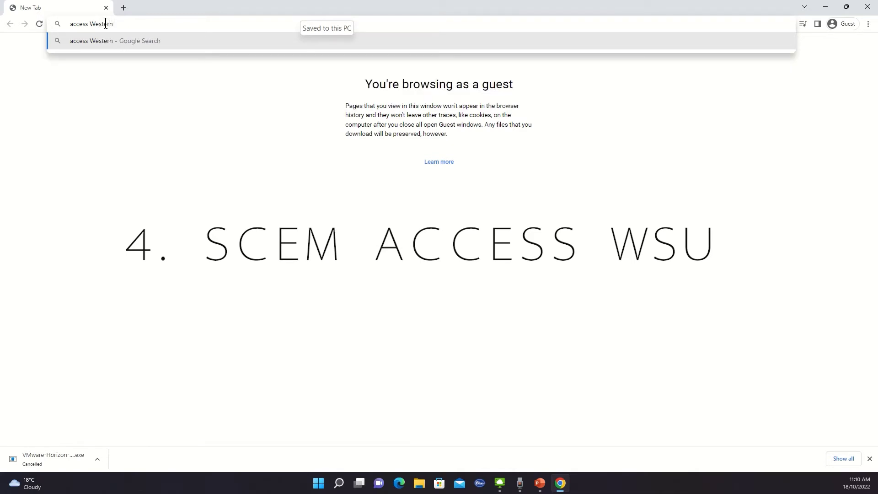
text(sydney Un)
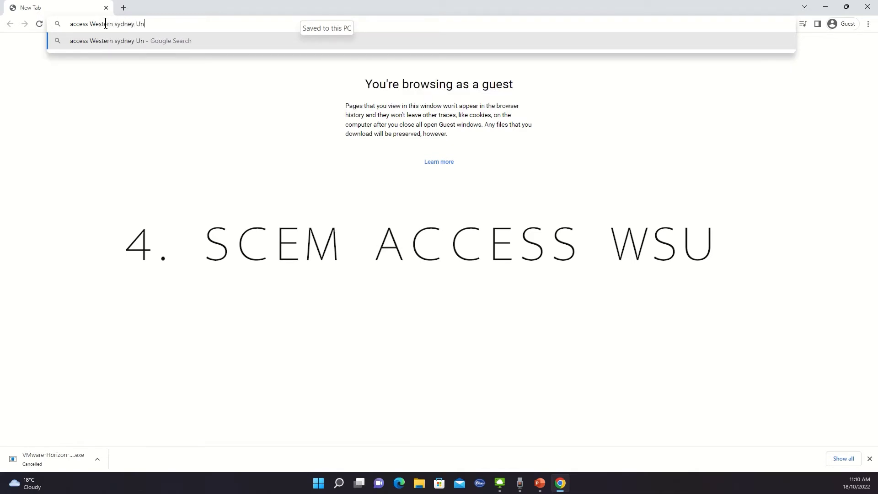
text(i computer labs re)
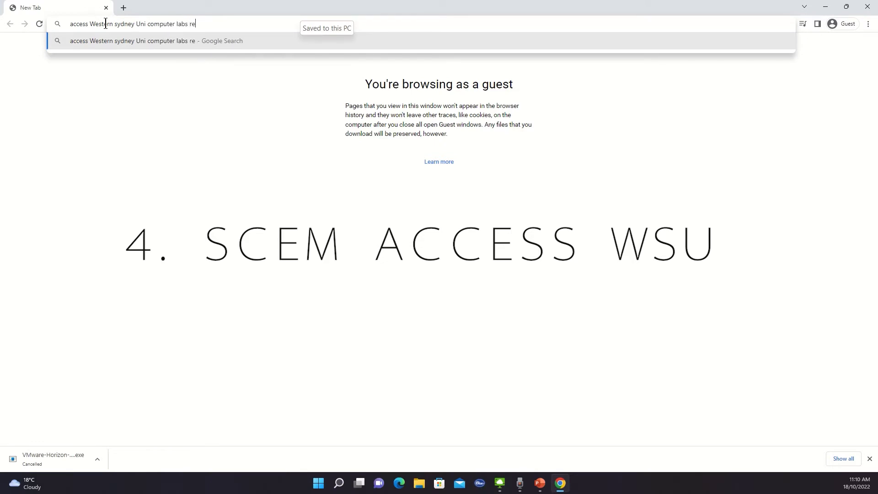
text(motely)
key(Return)
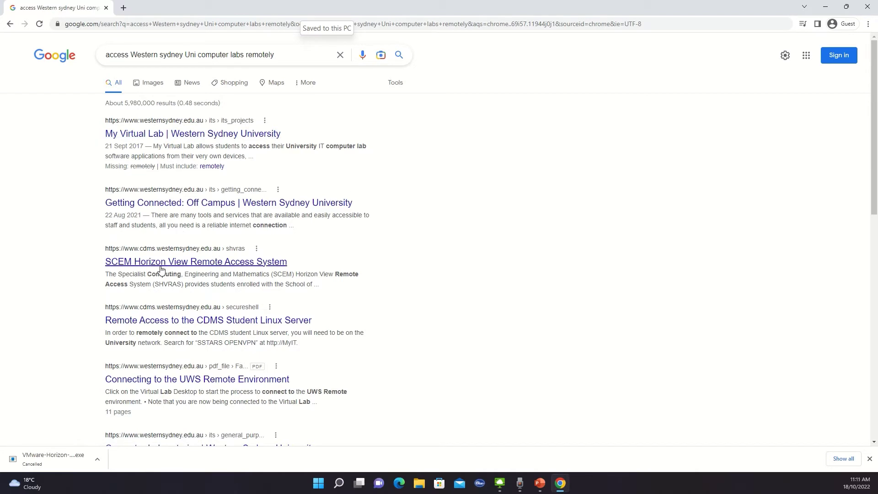
- Open the SCEM Horizon View result in a new tab and its Windows 10 access article
right_click(132, 269)
click(176, 271)
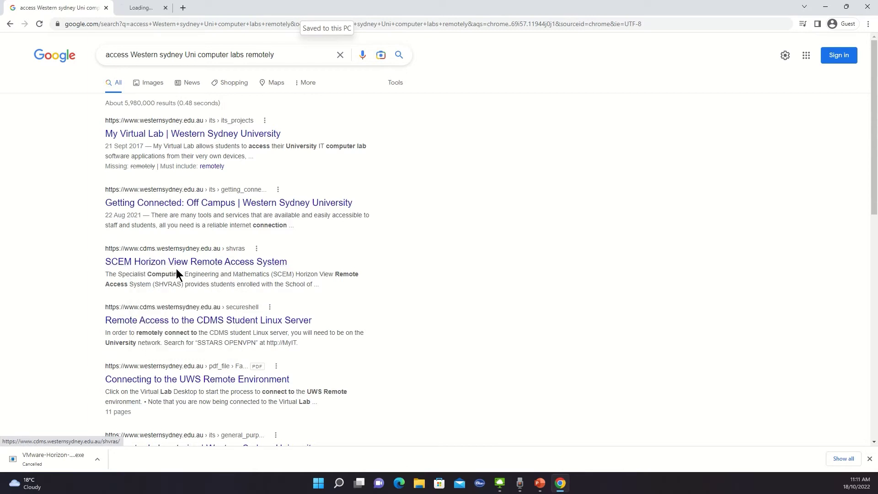
click(145, 7)
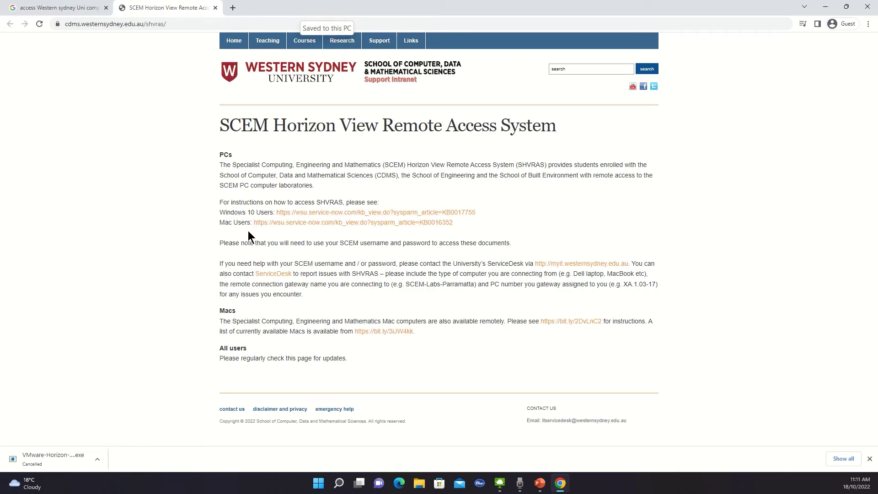
click(317, 214)
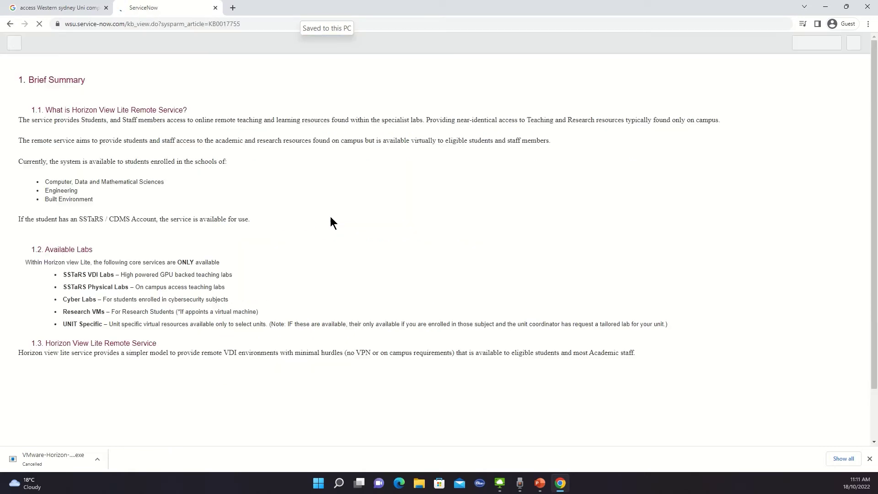
- Scroll article KB0017755 down to section 3.1.1, Horizon Lite Server Address
scroll(330, 222, down, 4)
scroll(257, 223, up, 2)
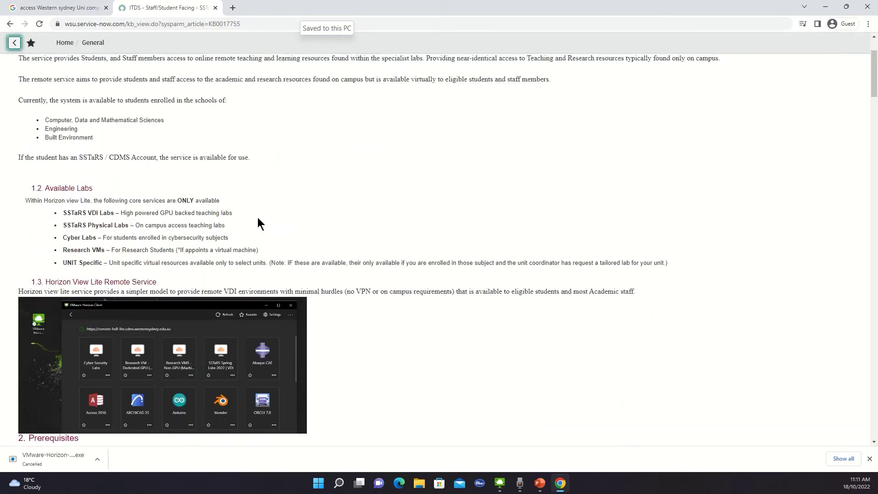
scroll(257, 218, up, 2)
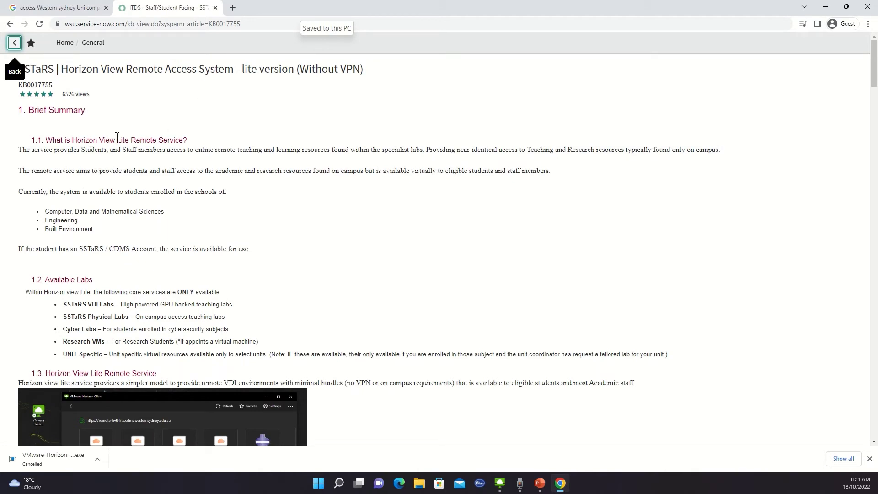
scroll(188, 206, down, 1)
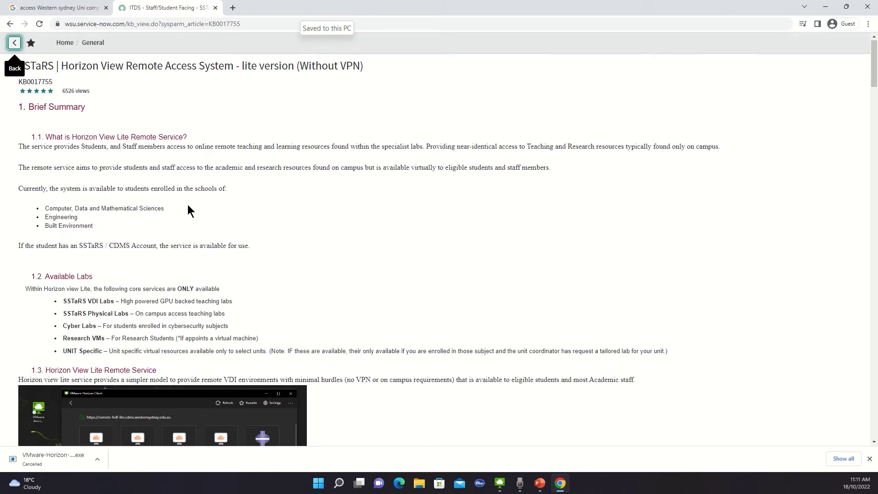
scroll(188, 205, down, 15)
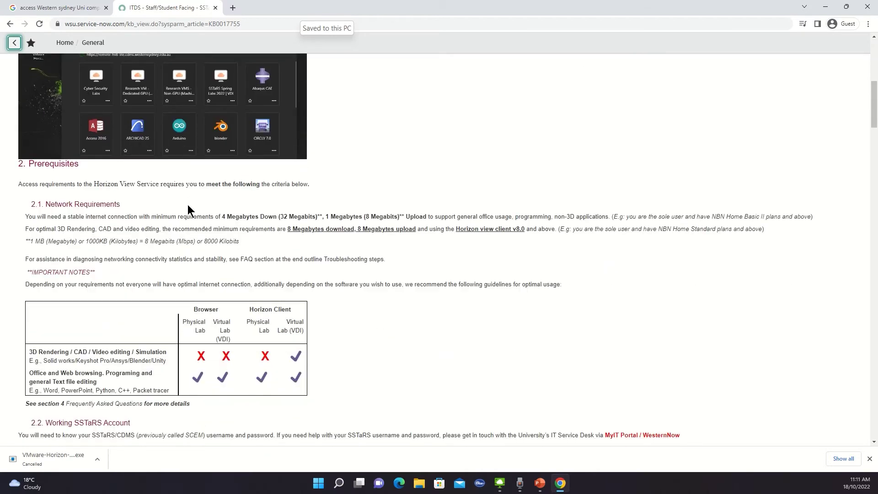
scroll(187, 204, down, 12)
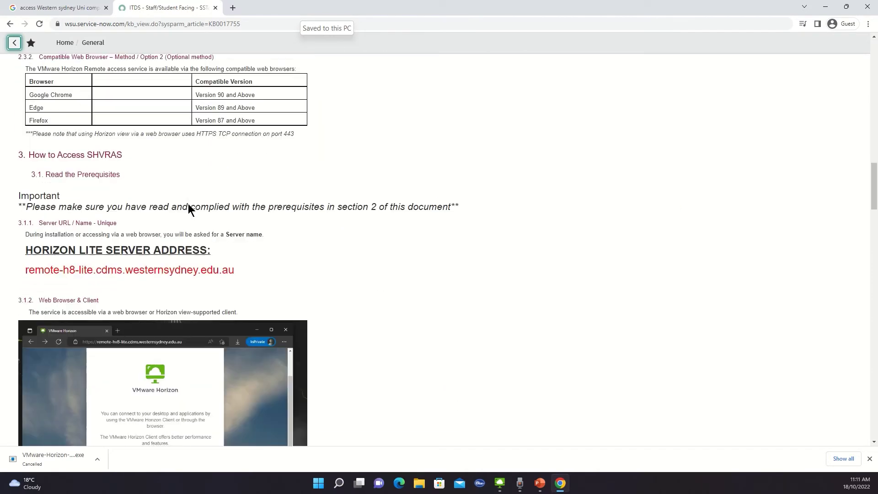
scroll(188, 204, down, 2)
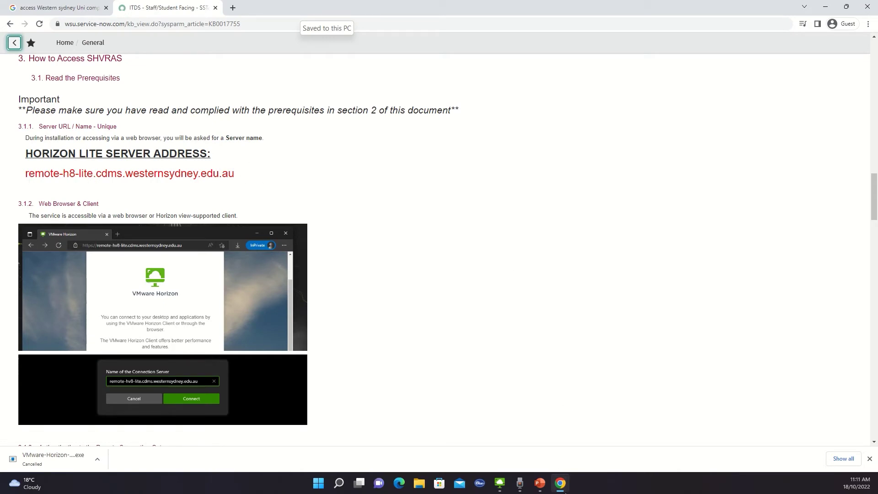
- Bring up Horizon Client, move its window right, and start adding a connection server
click(500, 488)
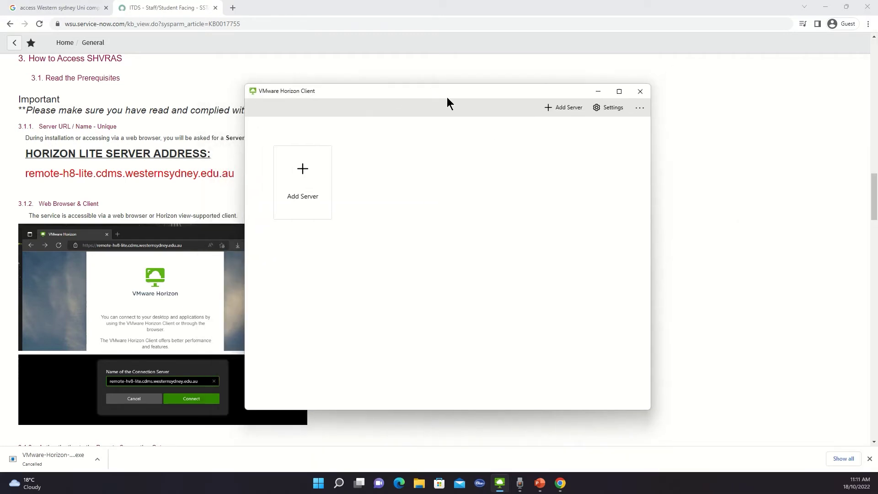
drag(415, 89, 599, 81)
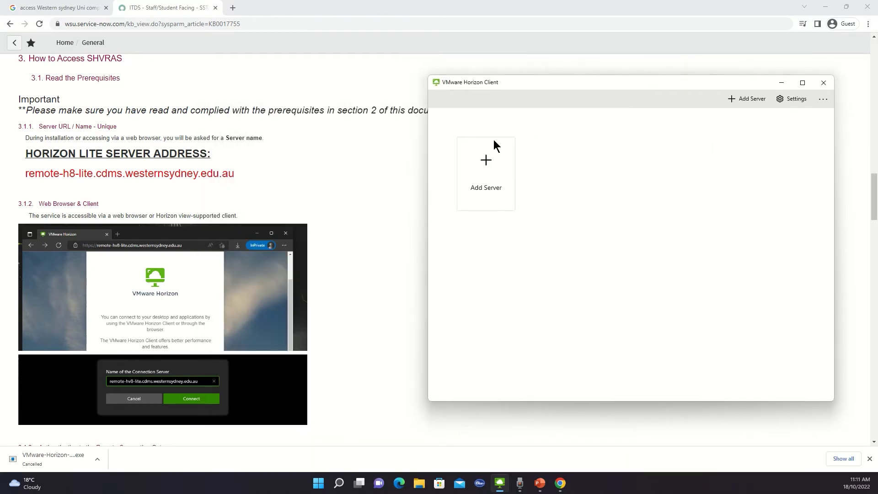
click(484, 171)
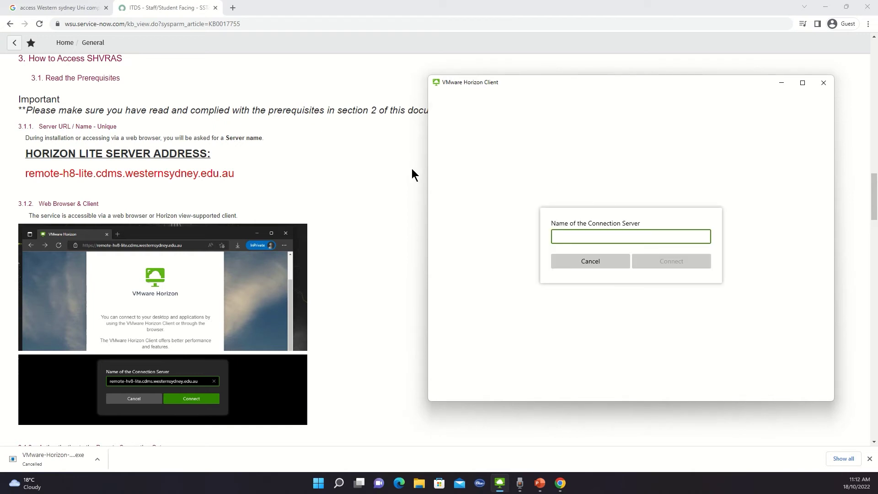
- Copy remote-h8-lite.cdms.westernsydney.edu.au from the article into the connection server box
drag(235, 177, 30, 177)
right_click(31, 177)
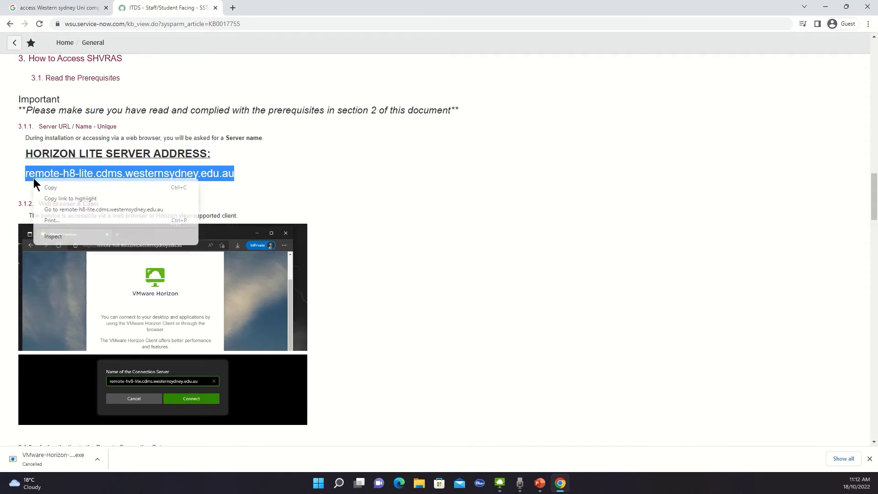
click(65, 187)
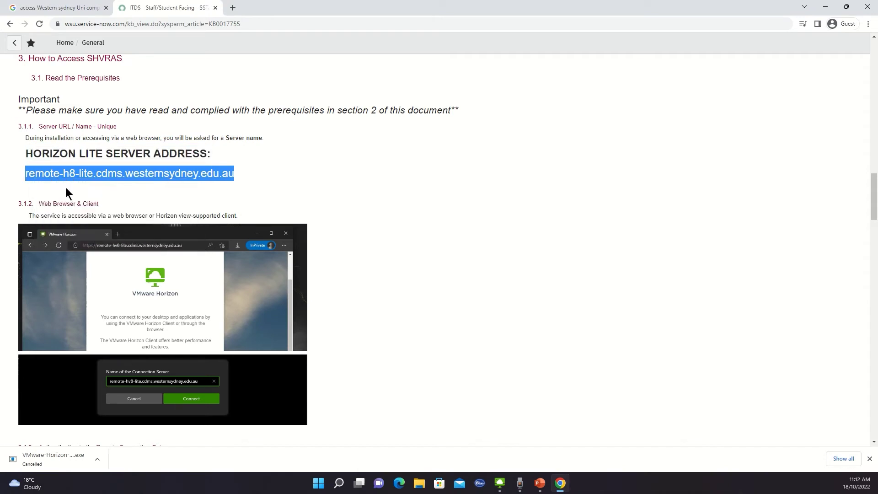
click(499, 483)
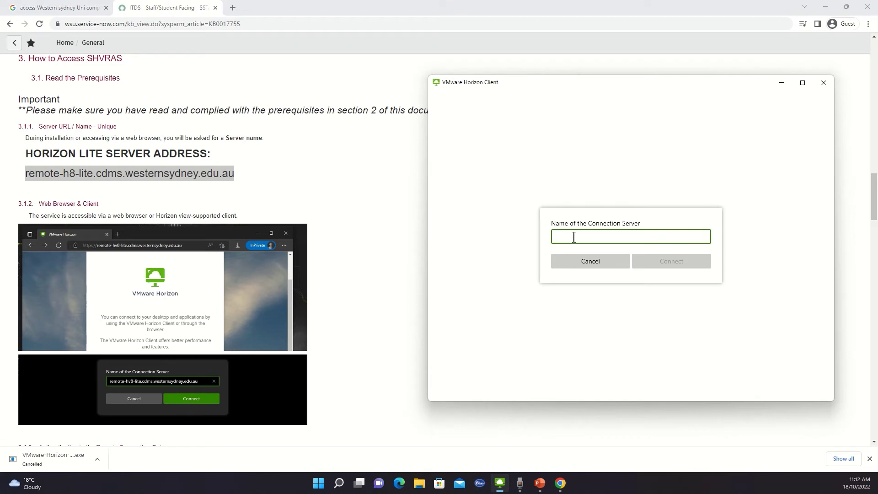
key(ctrl+v)
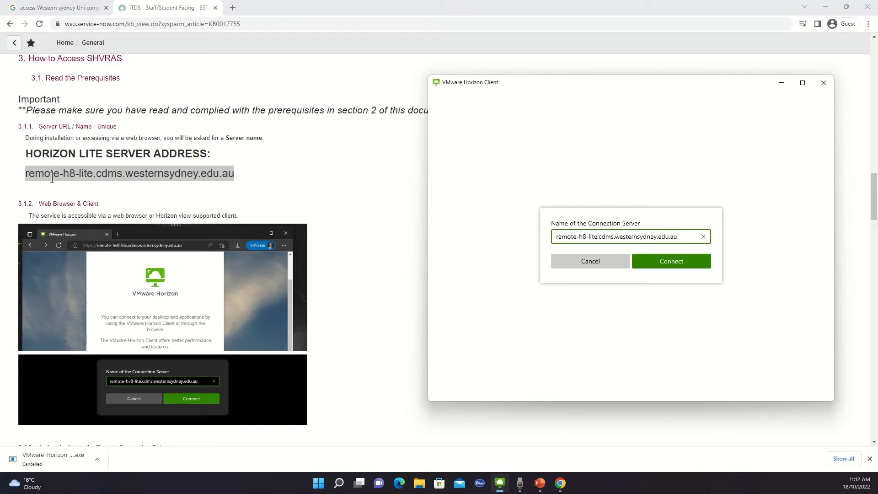
- Fix the address to remote-hv8-lite.cdms.westernsydney.edu.au, connect, and accept the SSTaRS authentication notice
click(582, 236)
text(v)
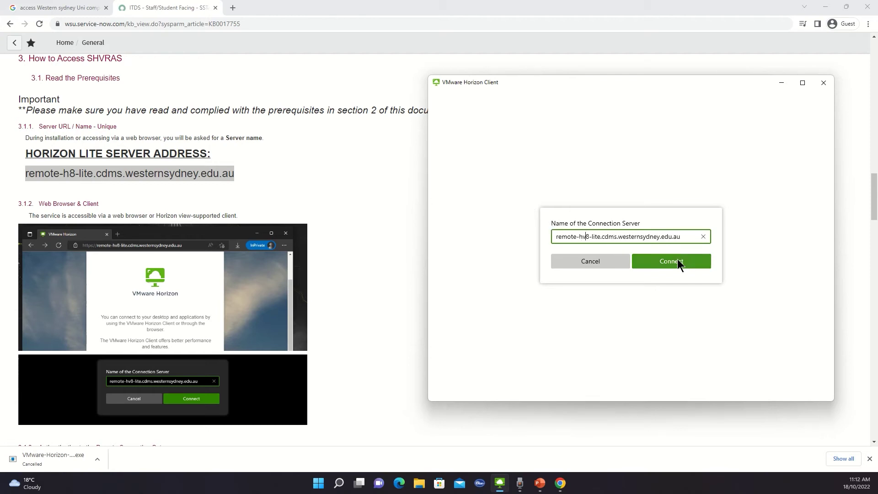
click(677, 259)
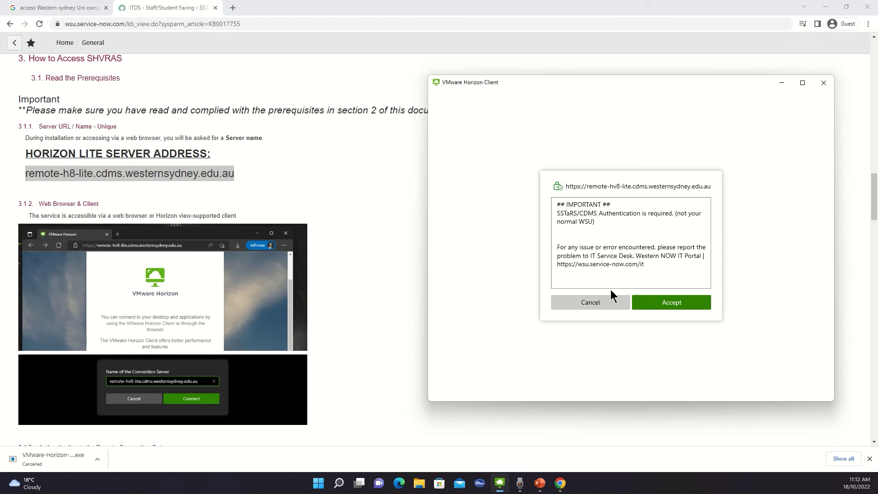
click(664, 303)
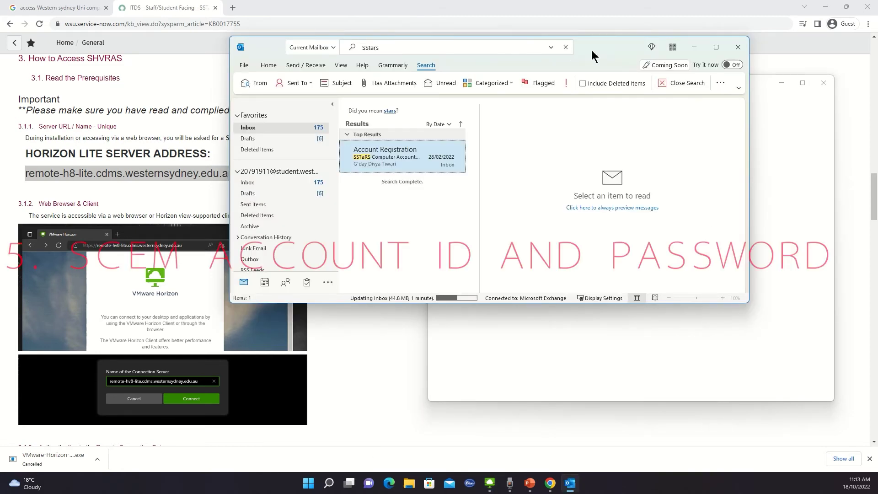
- Find the SSTaRS Account Registration email via an 'SStars' mailbox search, read it, then close Outlook
double_click(591, 50)
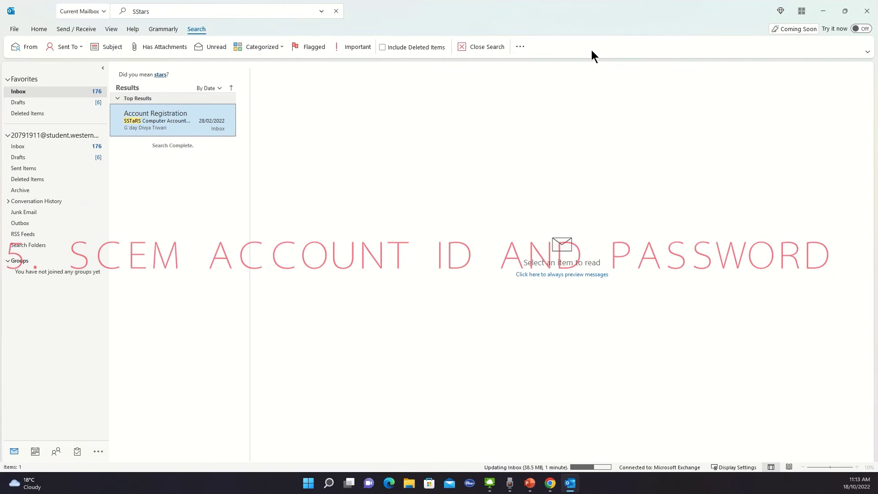
click(146, 13)
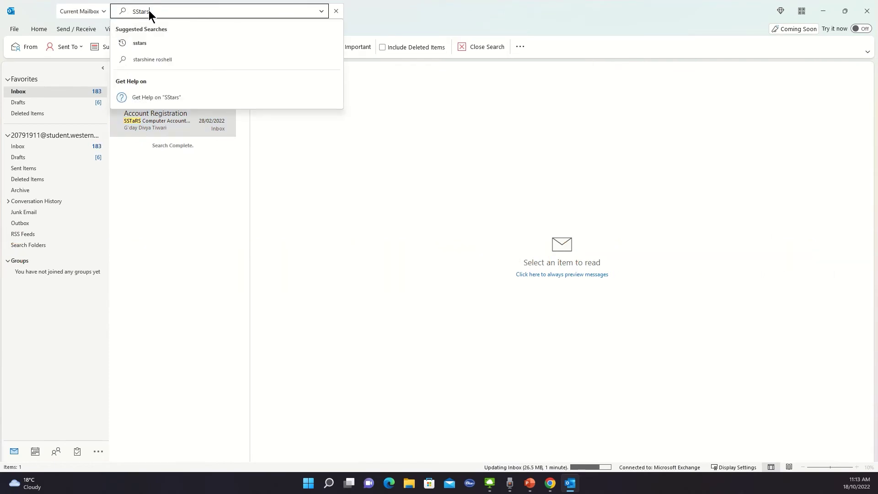
drag(153, 11, 127, 12)
click(186, 110)
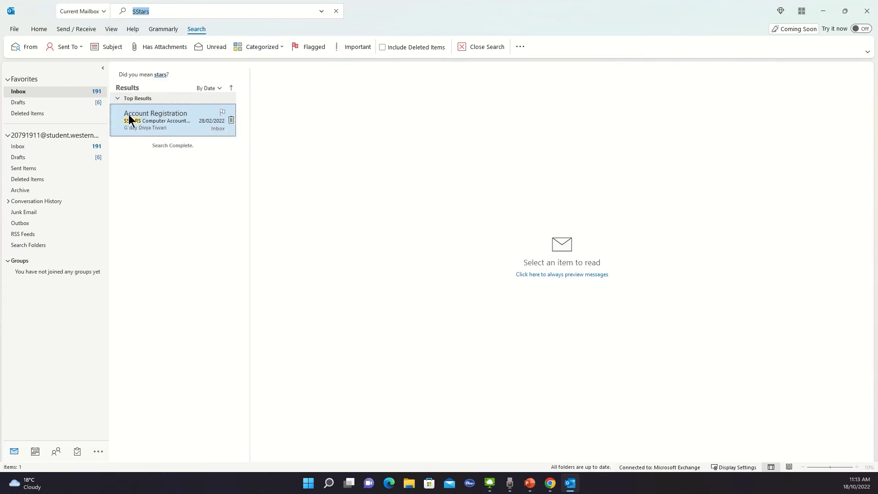
click(157, 122)
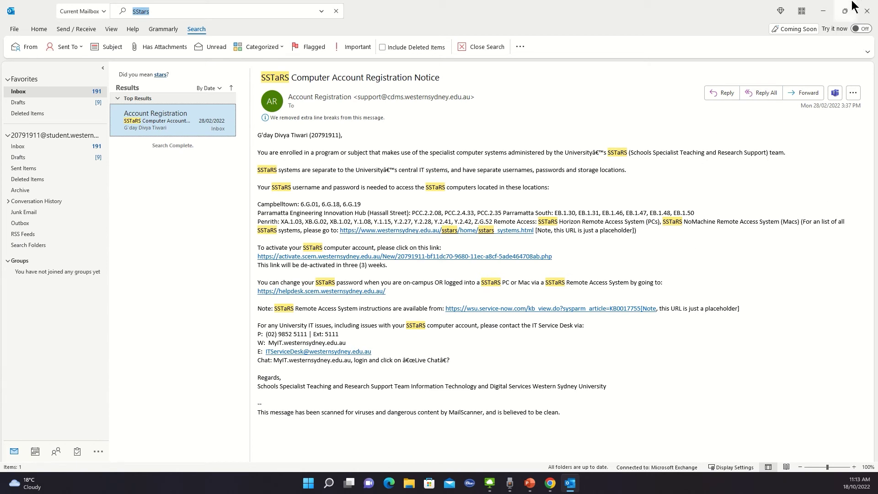
click(865, 12)
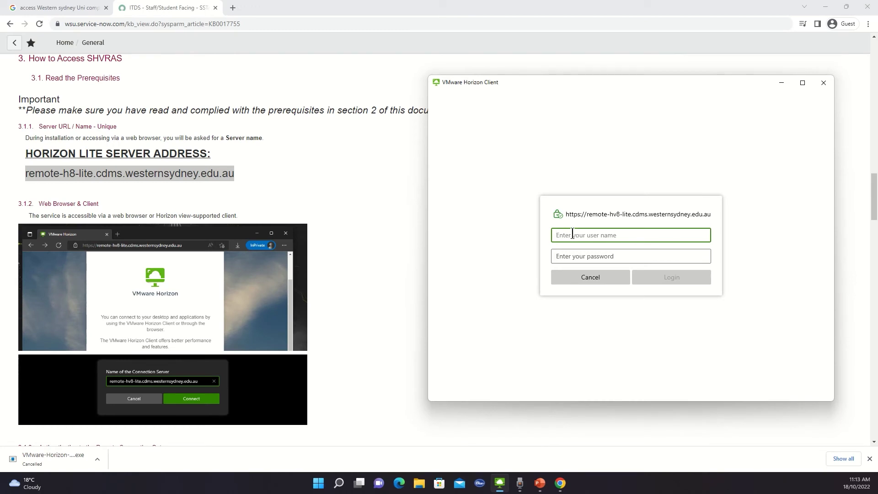
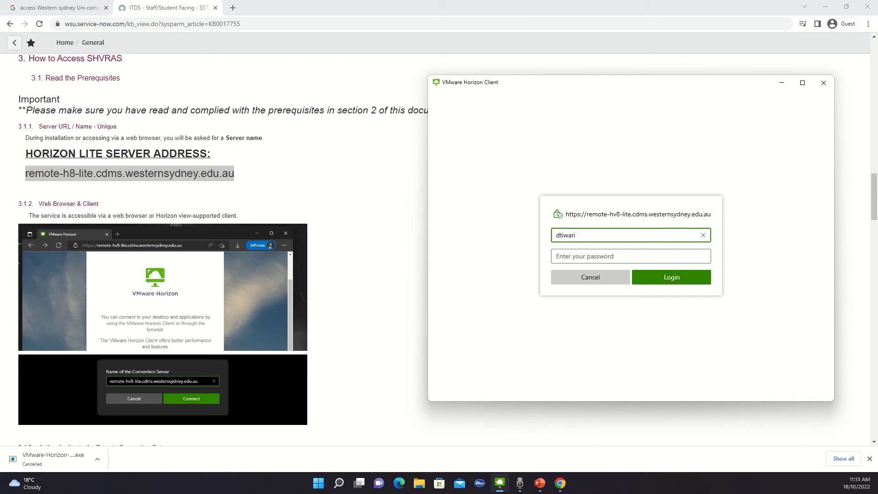
- Log in with the SSTaRS user name and password, declining remote app shortcuts
key(Tab)
text(pa)
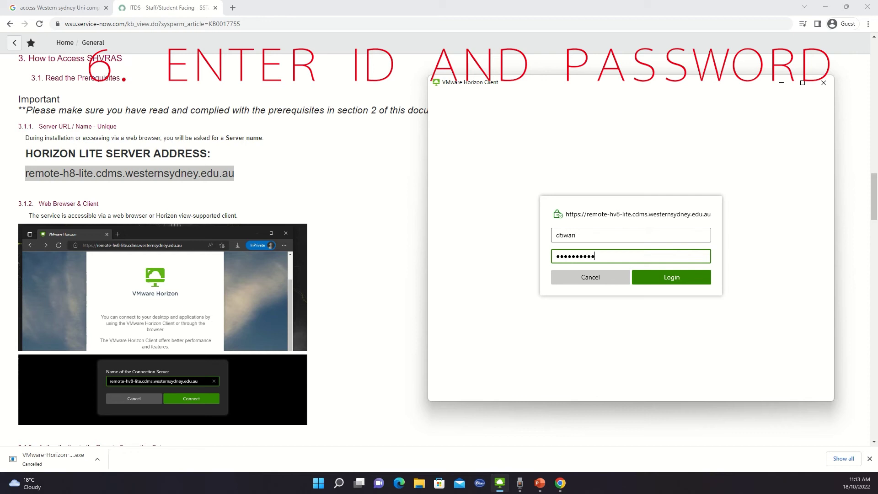
text(••)
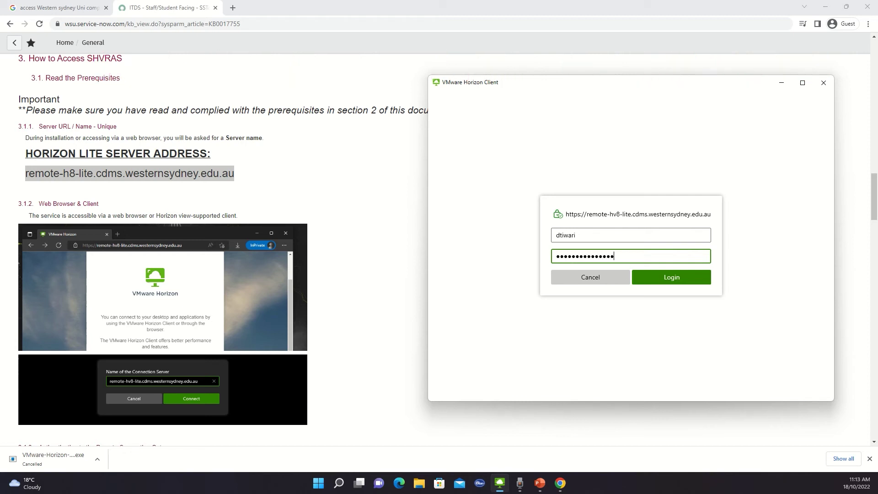
click(693, 278)
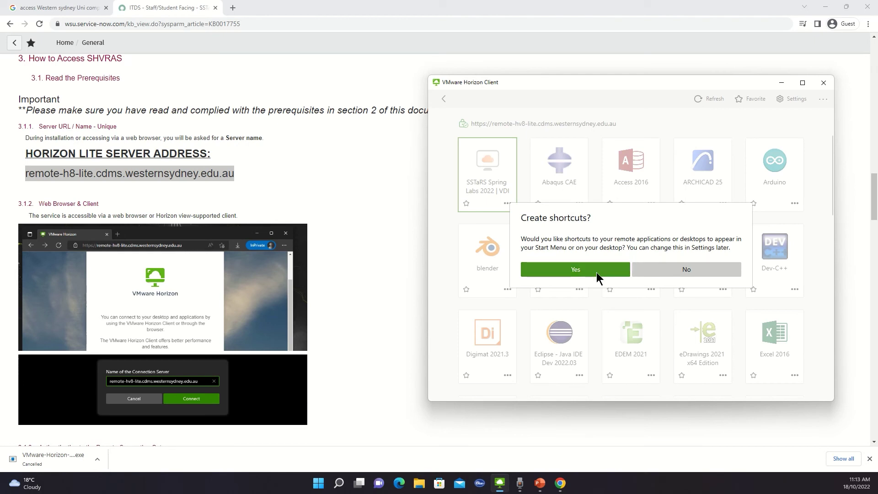
click(648, 270)
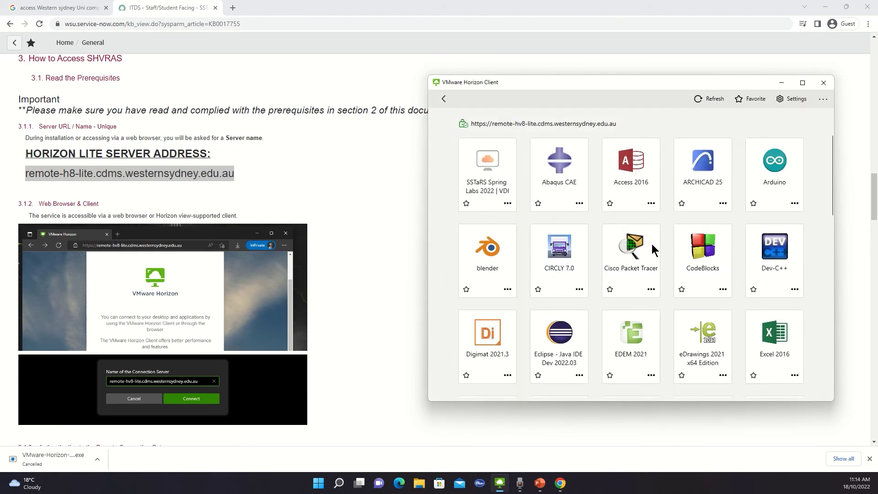
scroll(640, 251, down, 1)
scroll(726, 279, down, 1)
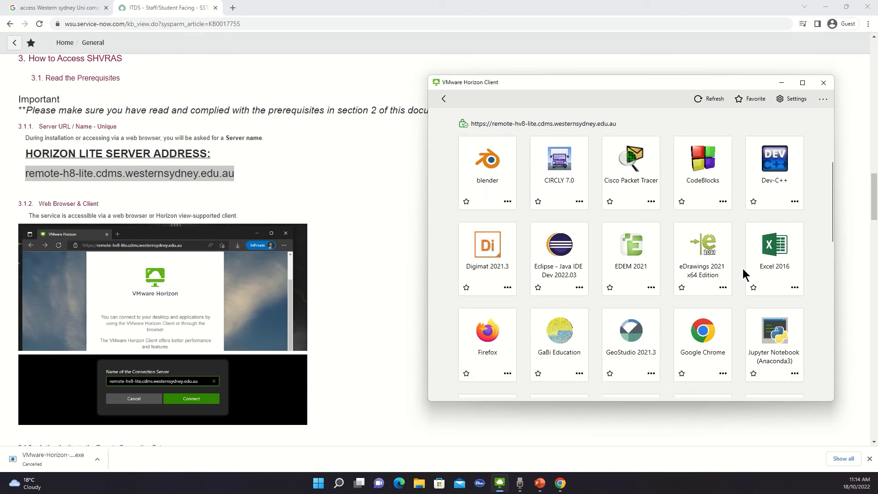
scroll(650, 247, down, 4)
scroll(671, 274, down, 2)
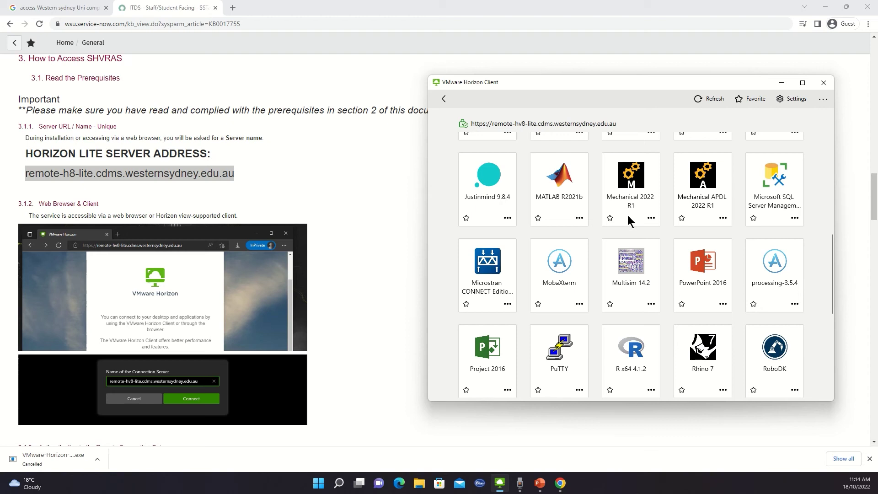
scroll(624, 234, down, 3)
scroll(686, 236, down, 3)
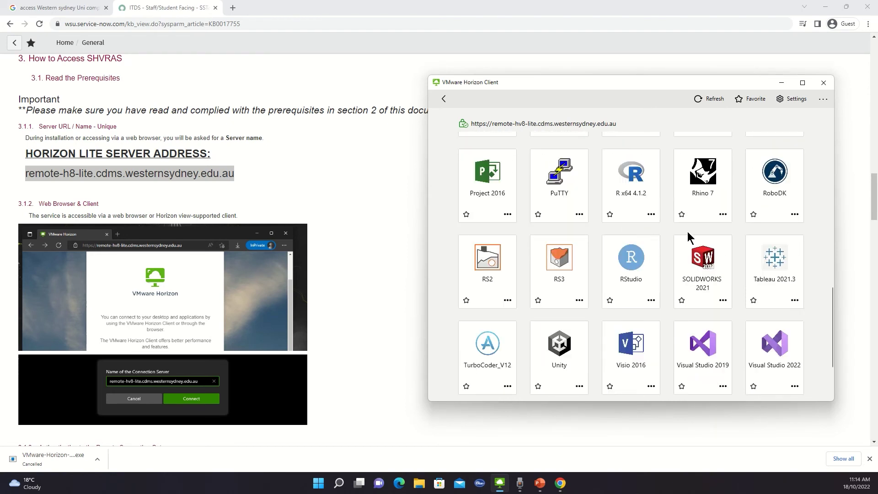
scroll(701, 225, up, 1)
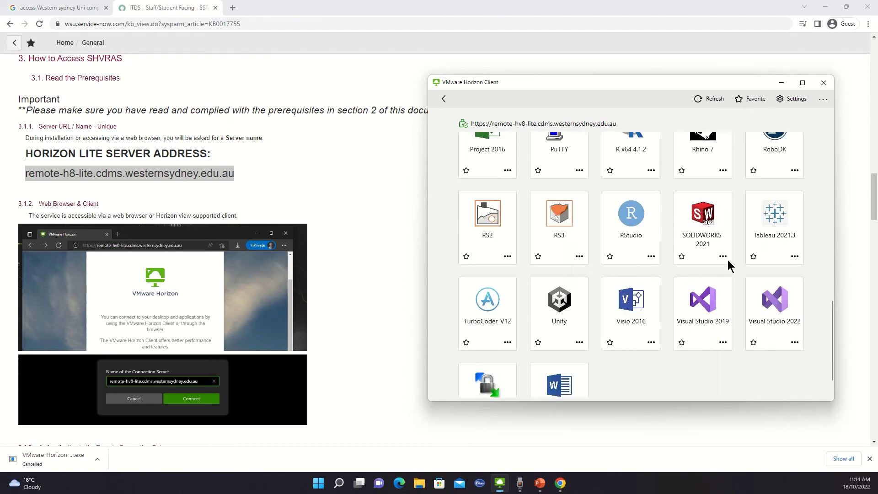
scroll(696, 215, up, 4)
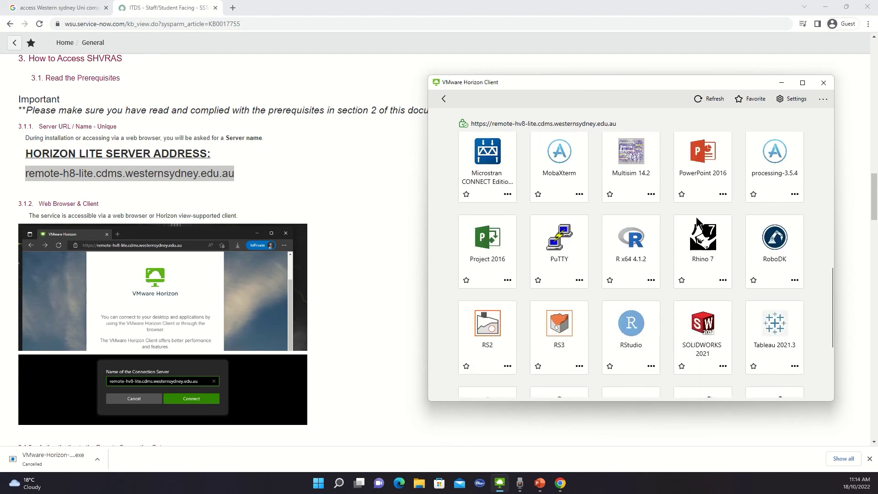
scroll(697, 263, up, 2)
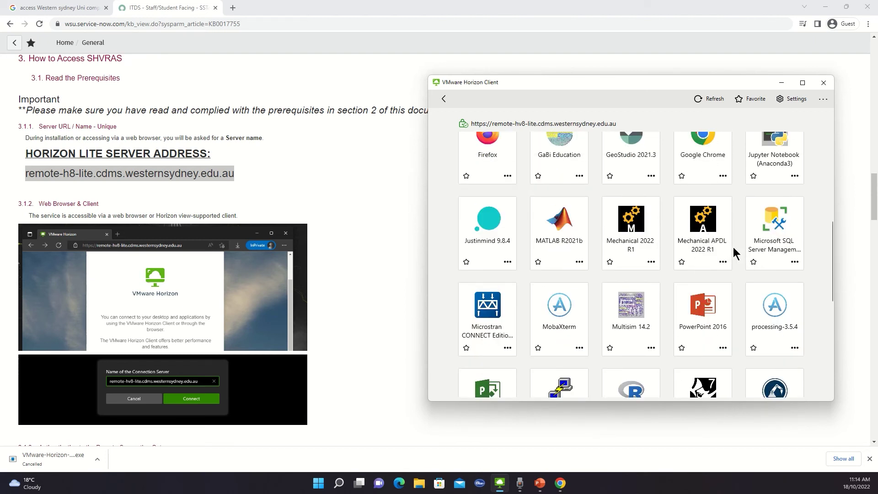
scroll(737, 252, up, 2)
scroll(659, 234, up, 1)
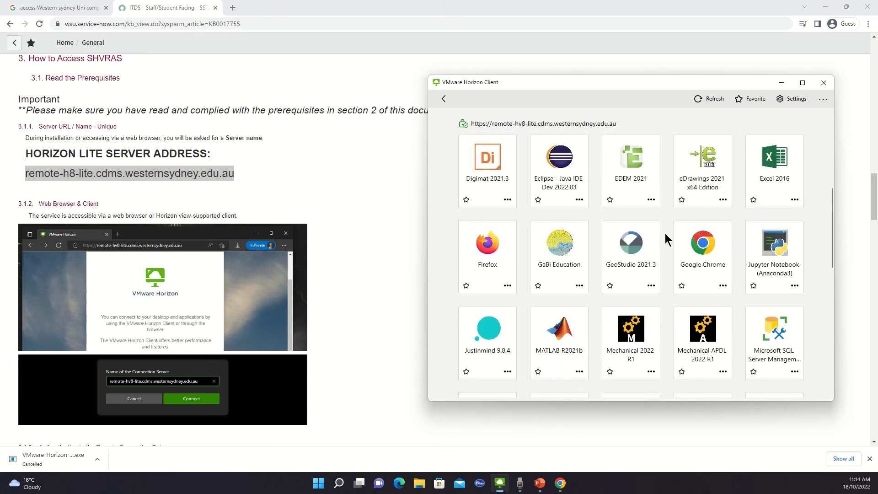
scroll(732, 237, down, 1)
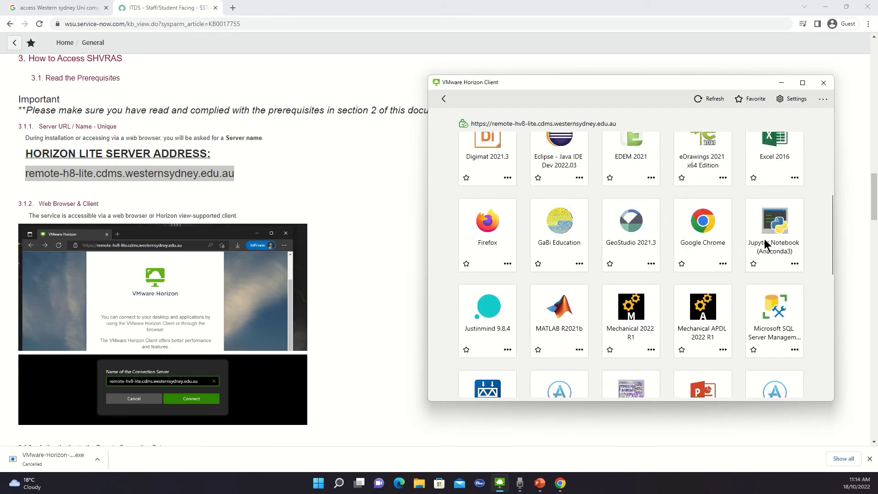
scroll(783, 253, down, 1)
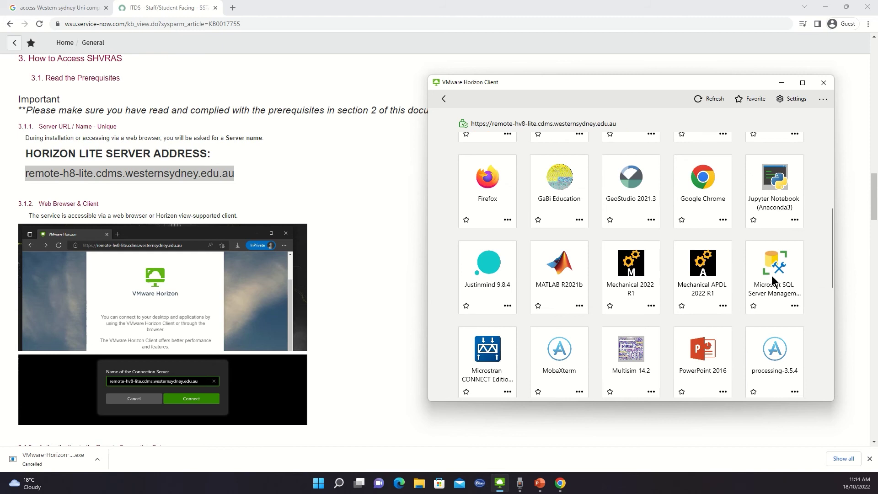
scroll(792, 275, down, 1)
scroll(489, 235, down, 1)
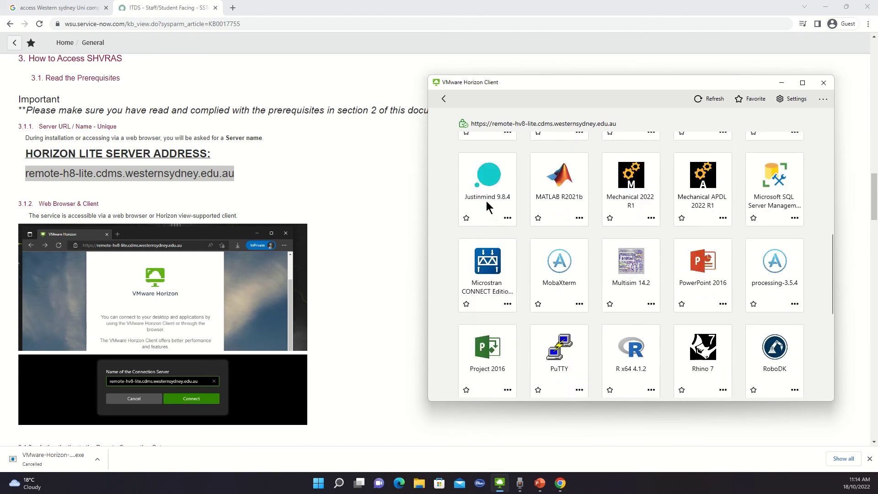
scroll(519, 230, down, 1)
scroll(535, 233, down, 1)
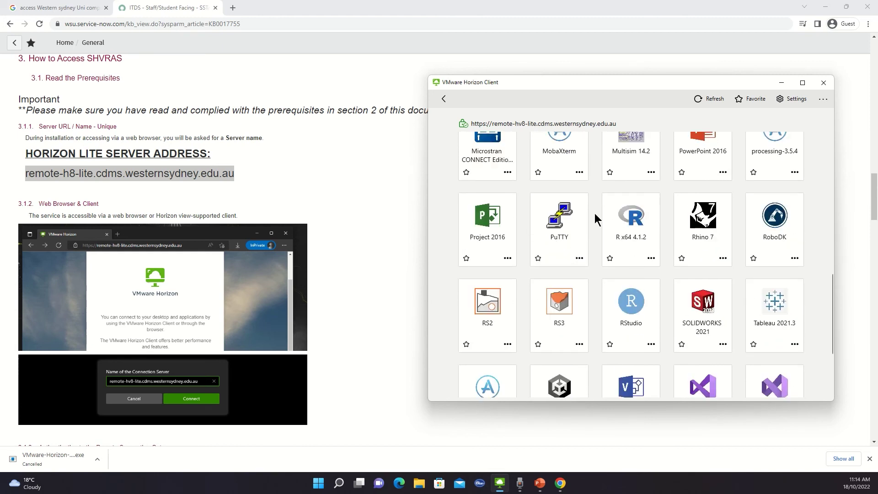
scroll(581, 220, down, 1)
scroll(531, 194, up, 1)
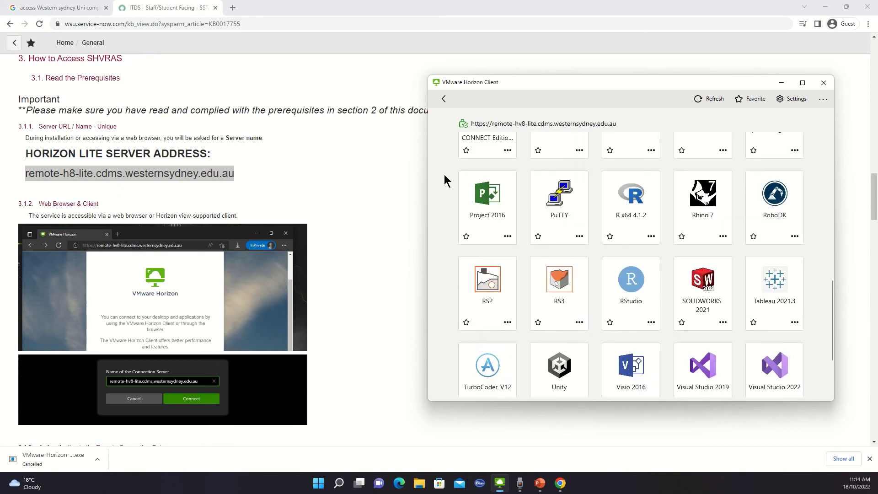
scroll(536, 201, down, 2)
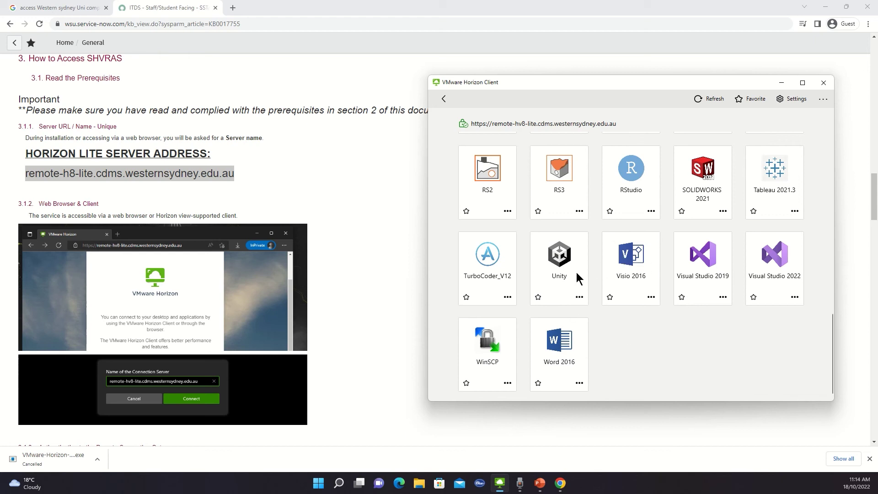
scroll(577, 277, up, 8)
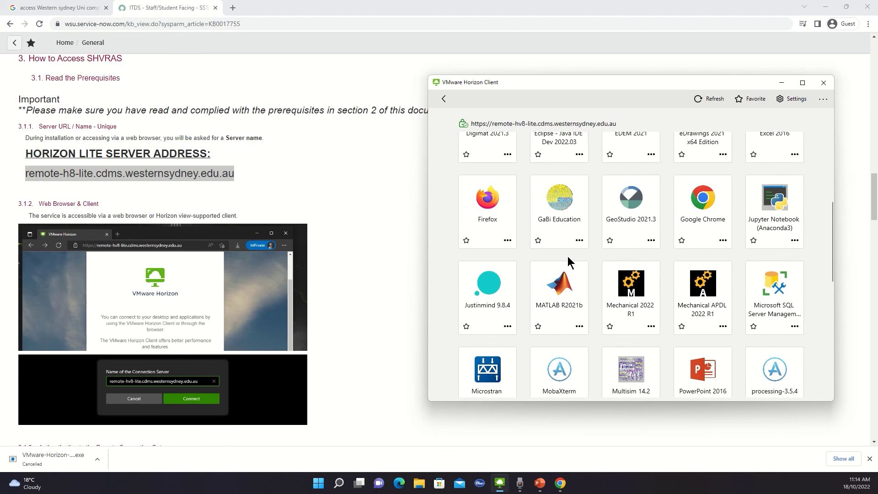
scroll(571, 256, up, 5)
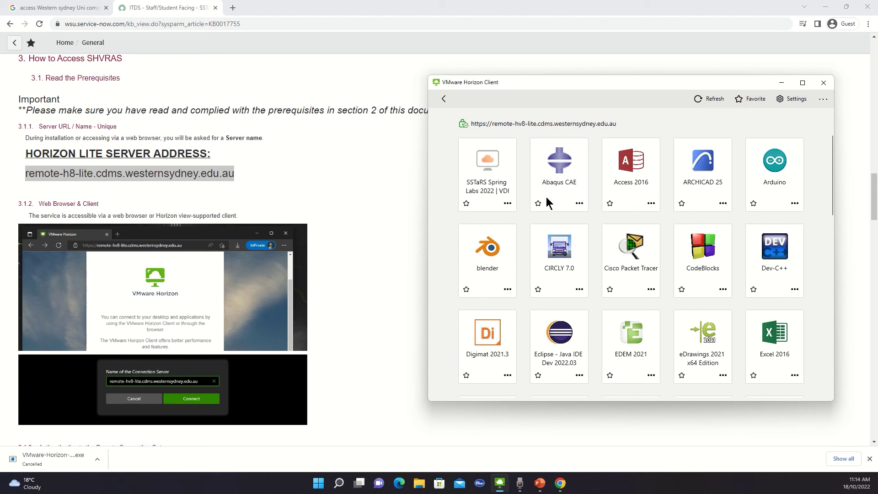
- Start the SSTaRS Spring Labs 2022 | VDI remote desktop from its tile
click(490, 169)
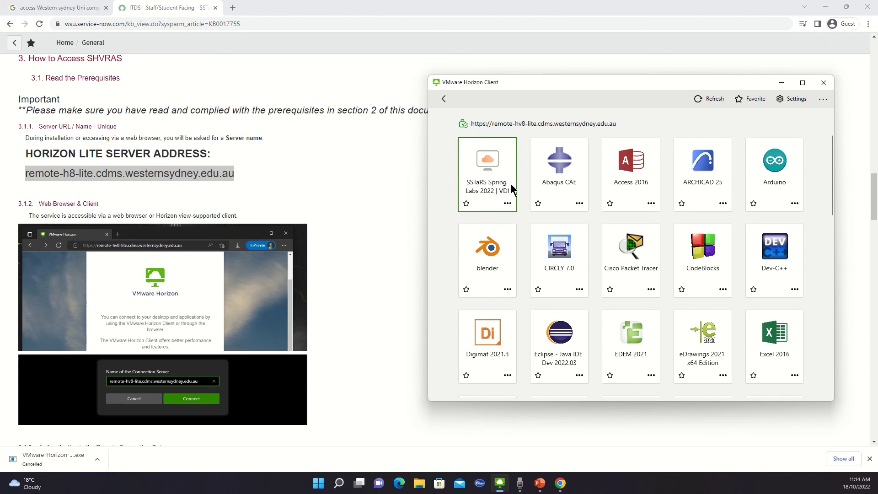
double_click(482, 170)
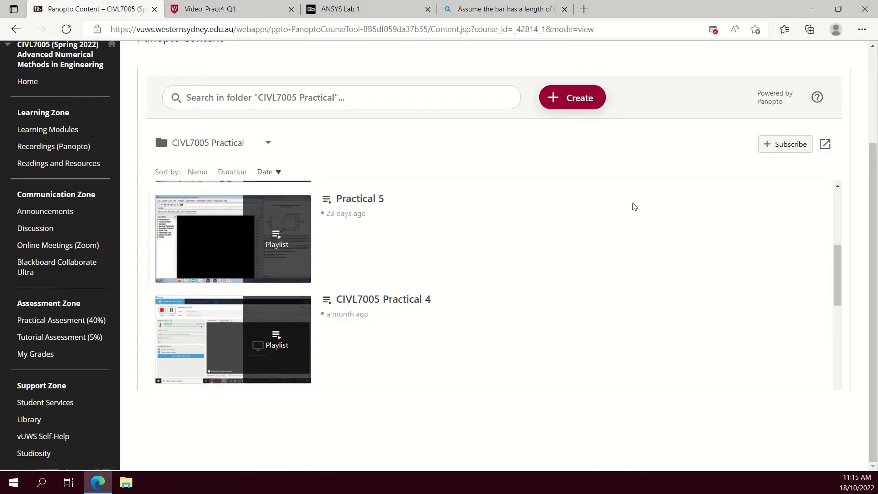
- Return Edge to the parent course folder, minimise it, and dismiss the Start menu to reveal the SSTaRS desktop
click(16, 29)
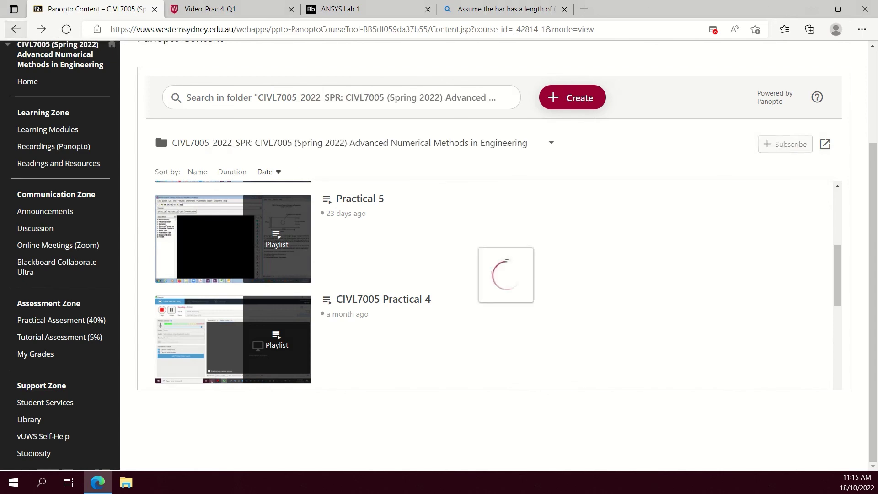
click(812, 9)
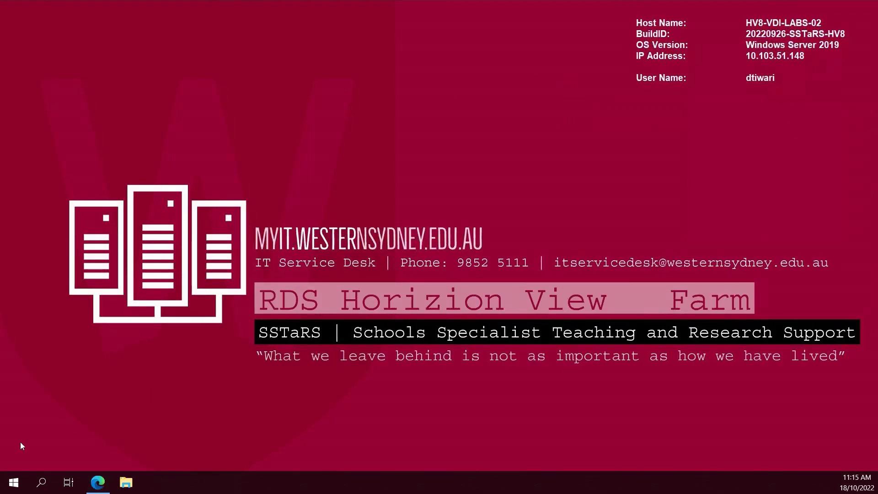
click(13, 483)
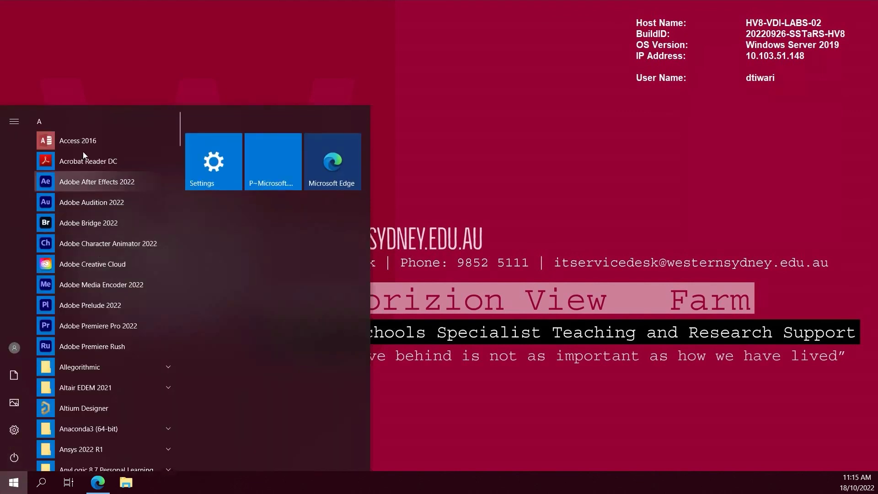
click(595, 81)
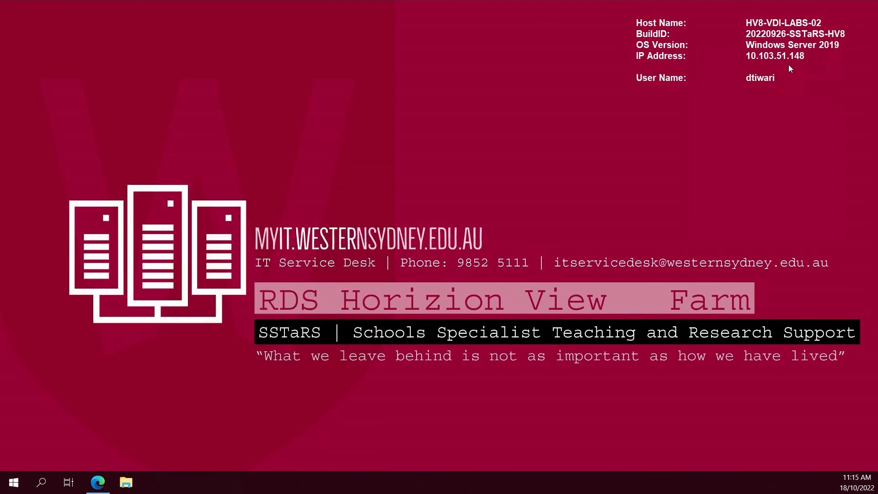